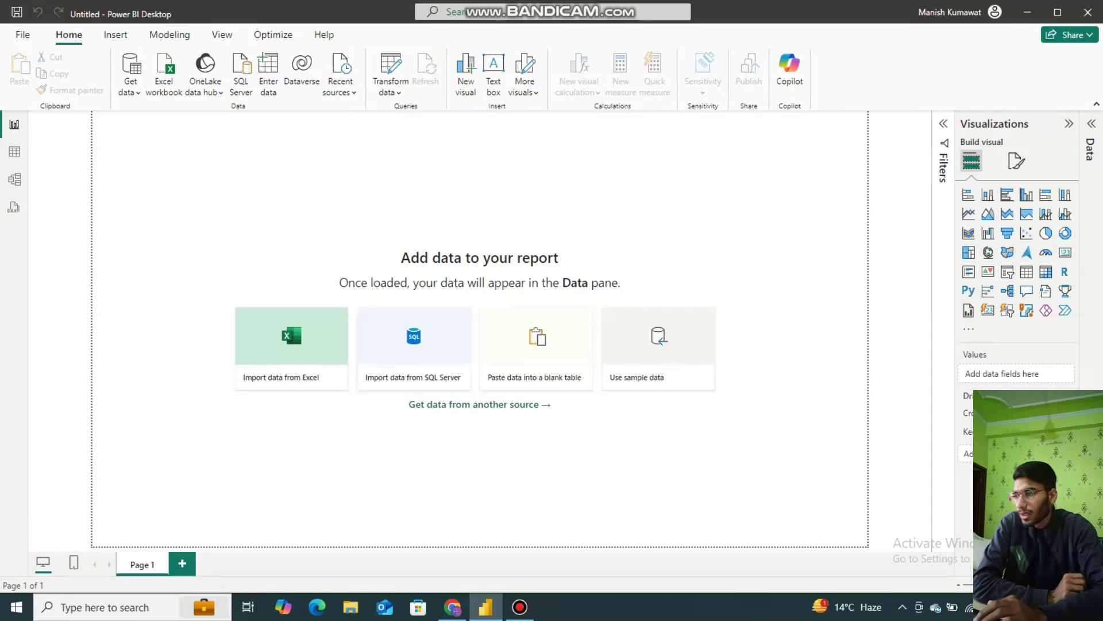
Step: Enter a new table named 'Video Table' with column 'Embeed' and load it
{"action": "left_click", "coordinate": [1091, 124]}
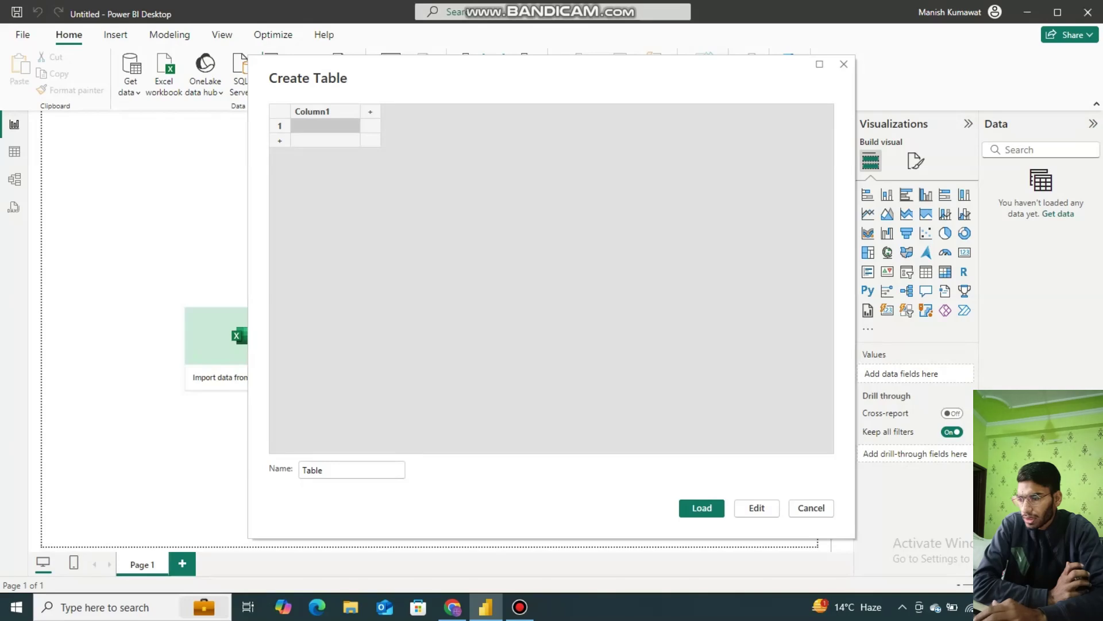
{"action": "key", "text": "Tab"}
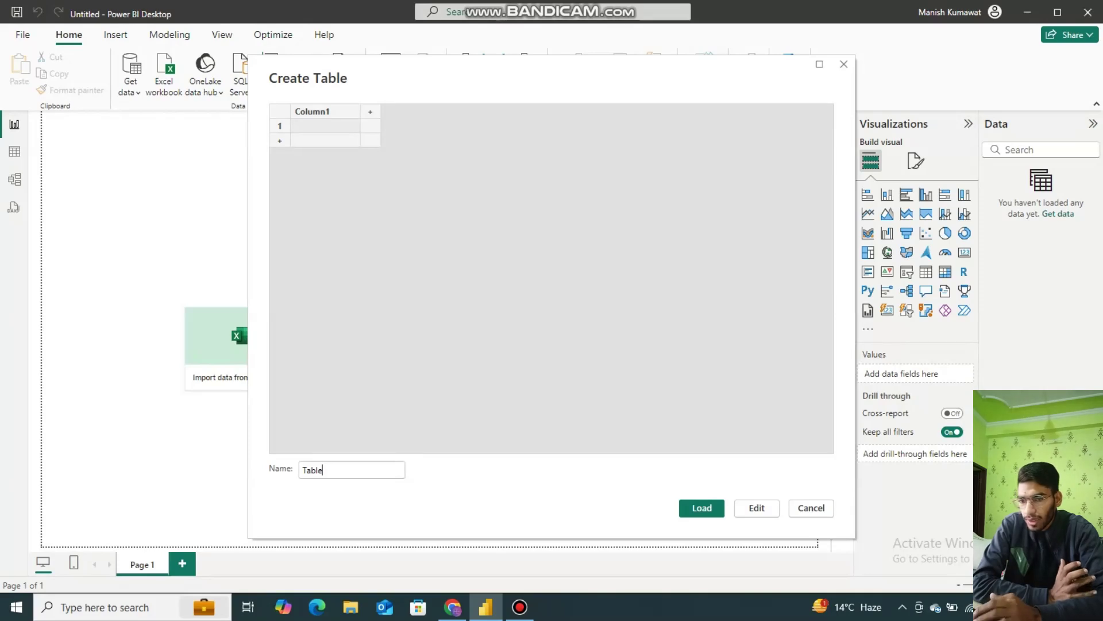
{"action": "key", "text": "BackSpace"}
{"action": "key", "text": "BackSpace"}
{"action": "key", "text": "BackSpace"}
{"action": "key", "text": "BackSpace"}
{"action": "key", "text": "BackSpace"}
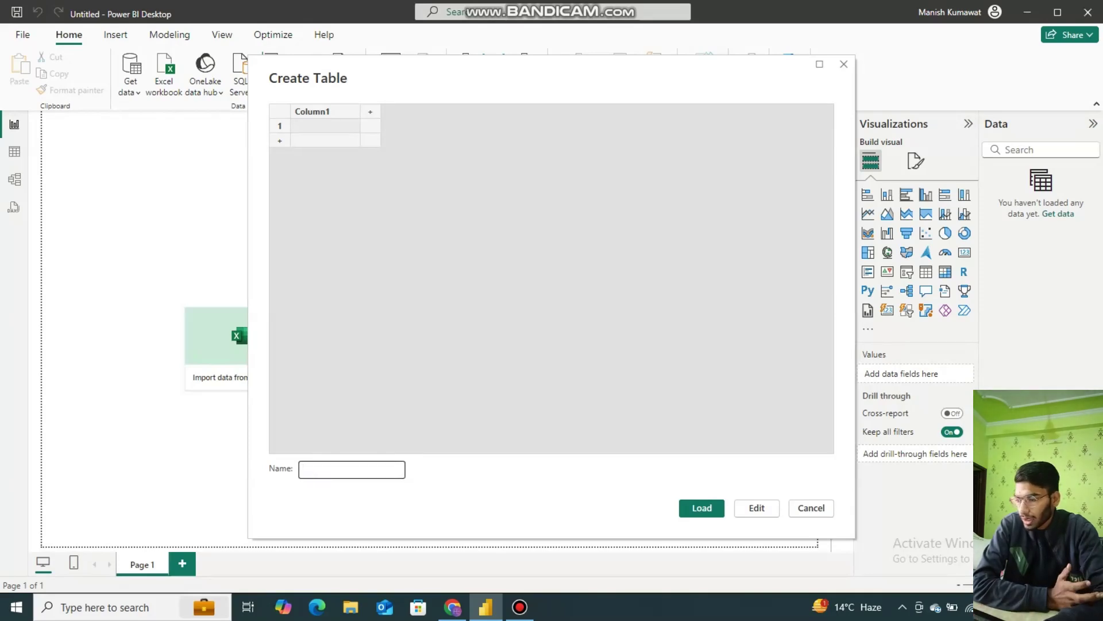
{"action": "type", "text": "Y"}
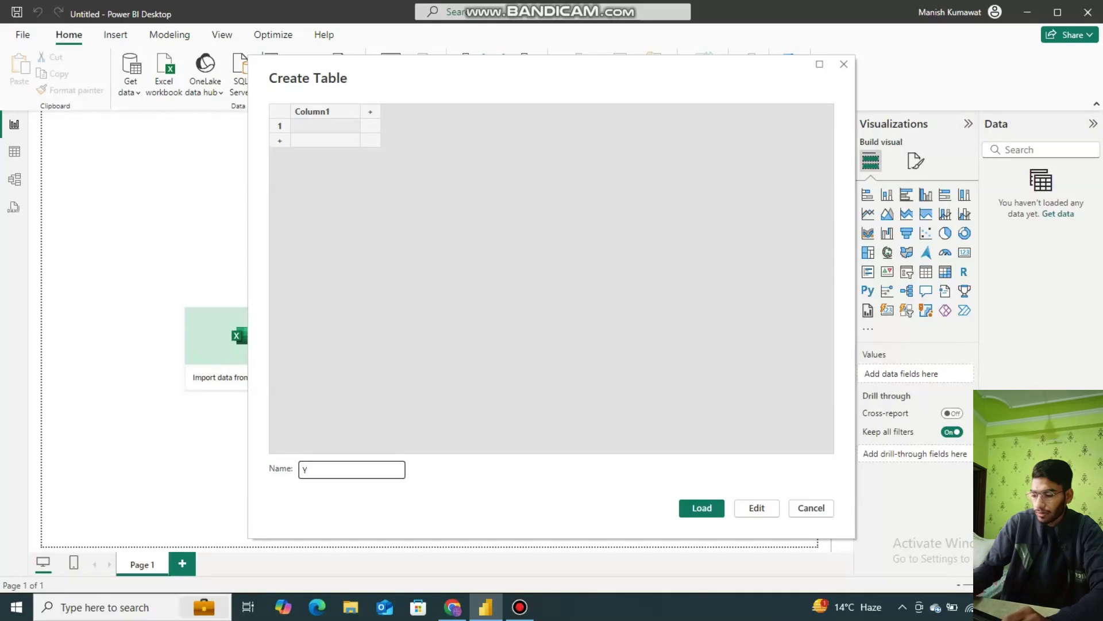
{"action": "key", "text": "BackSpace"}
{"action": "type", "text": "Vid"}
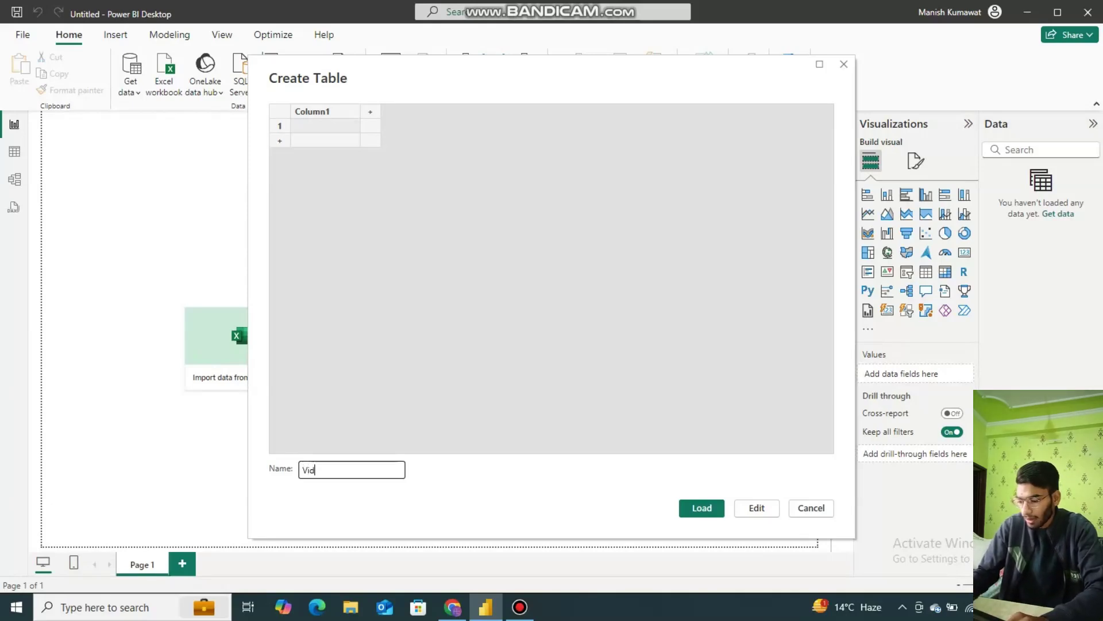
{"action": "type", "text": "eo Table"}
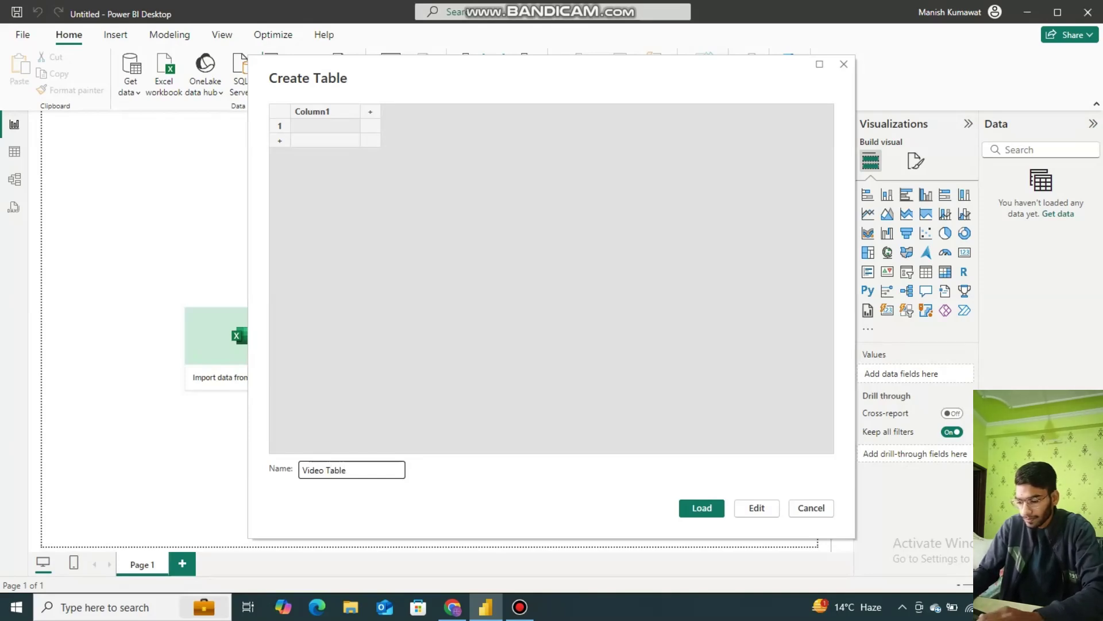
{"action": "key", "text": "shift+Tab"}
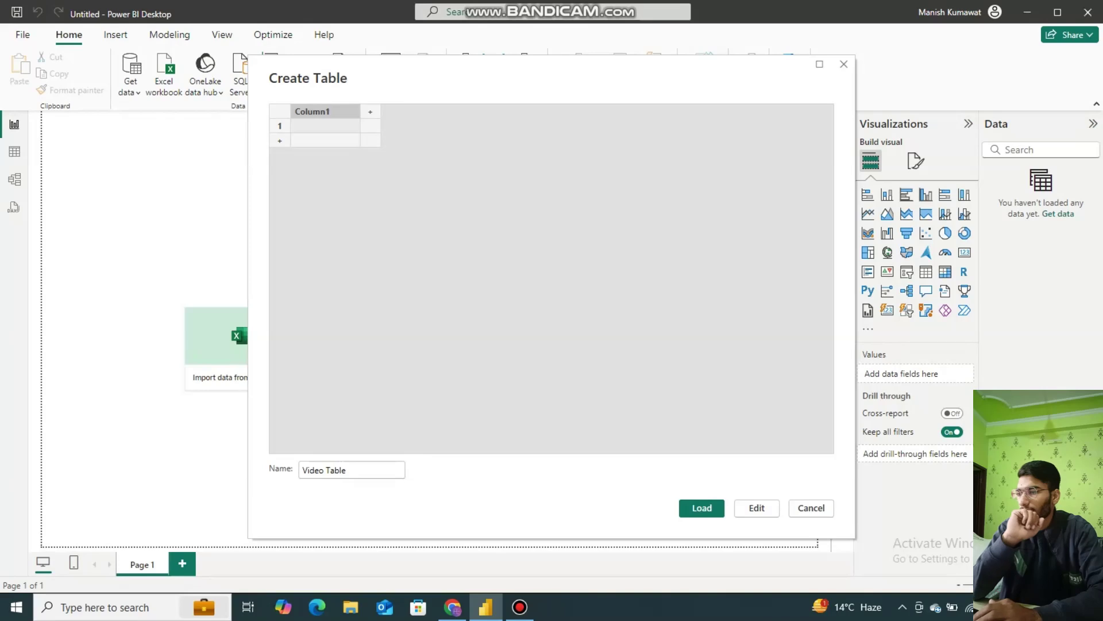
{"action": "key", "text": "F2"}
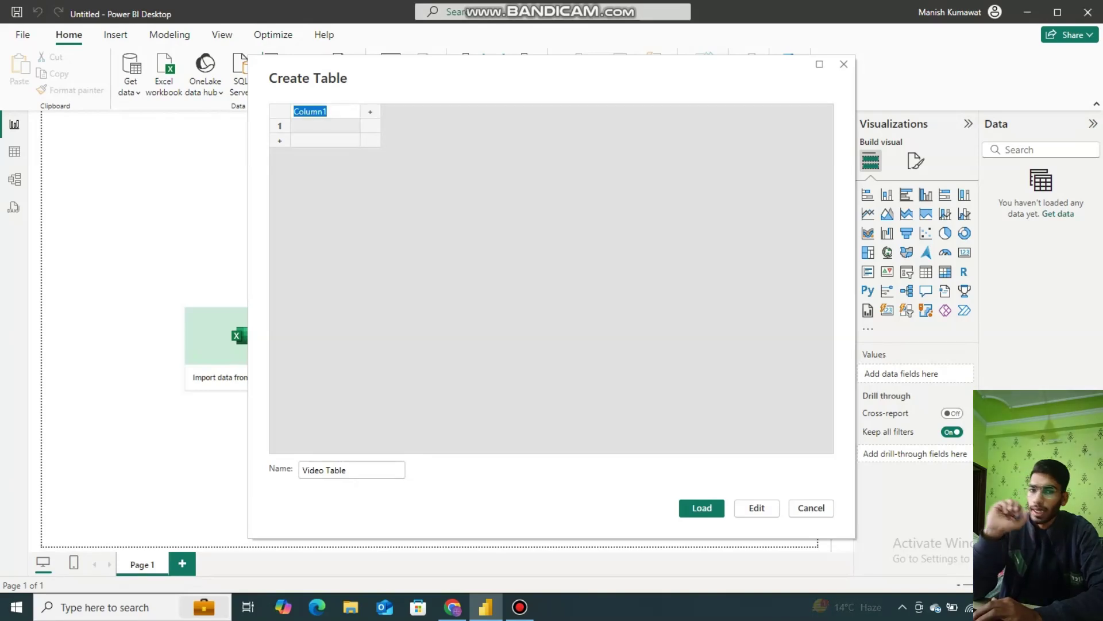
{"action": "key", "text": "BackSpace"}
{"action": "type", "text": "Embeed"}
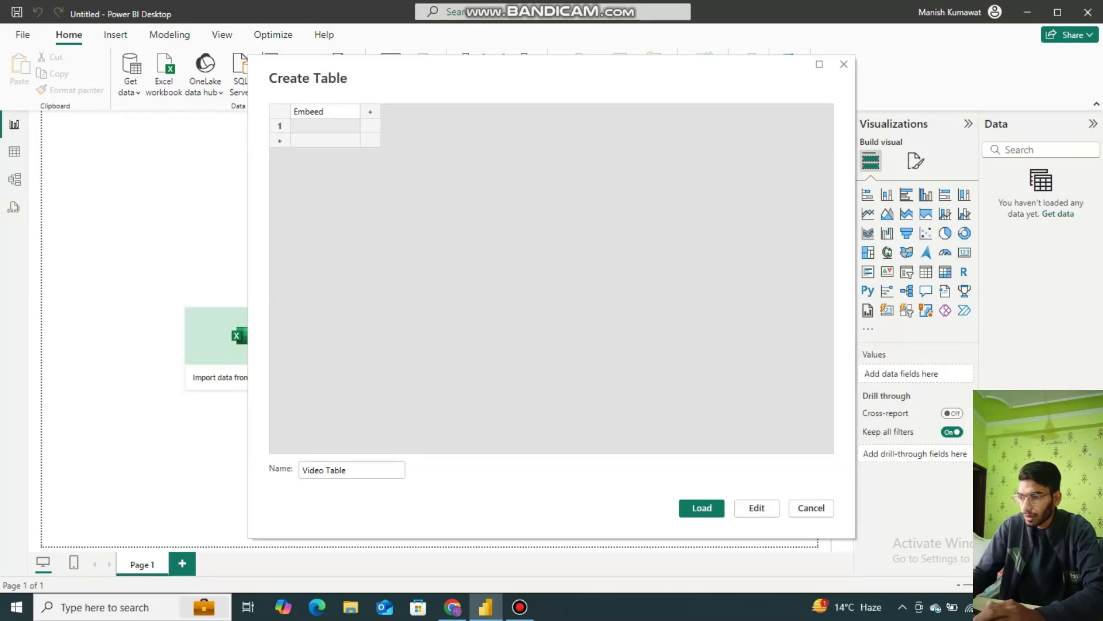
{"action": "key", "text": "Return"}
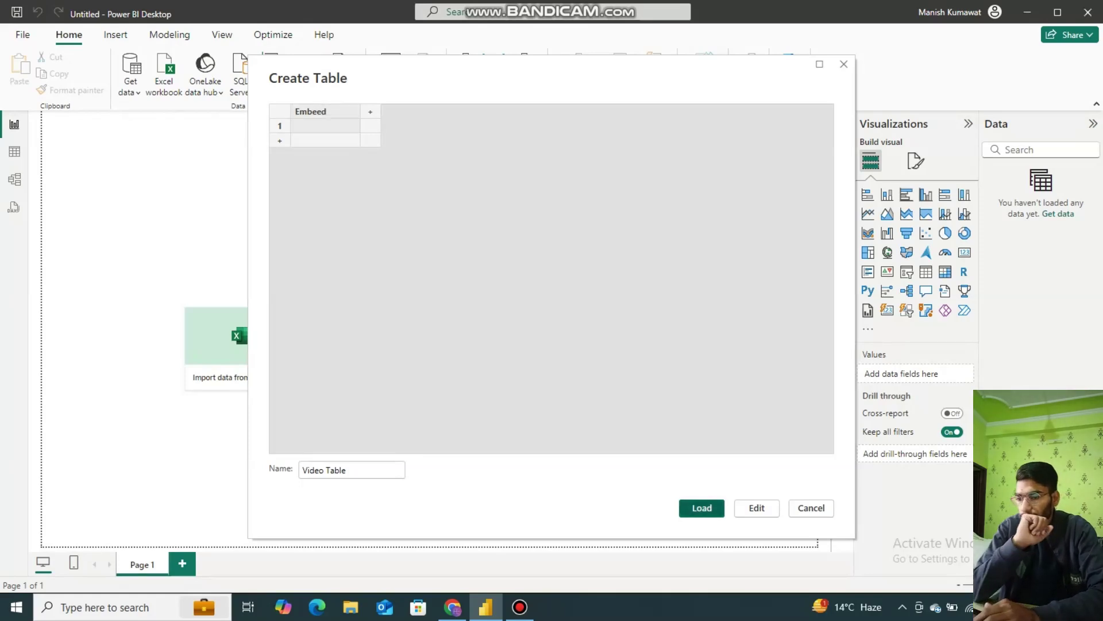
{"action": "key", "text": "Escape"}
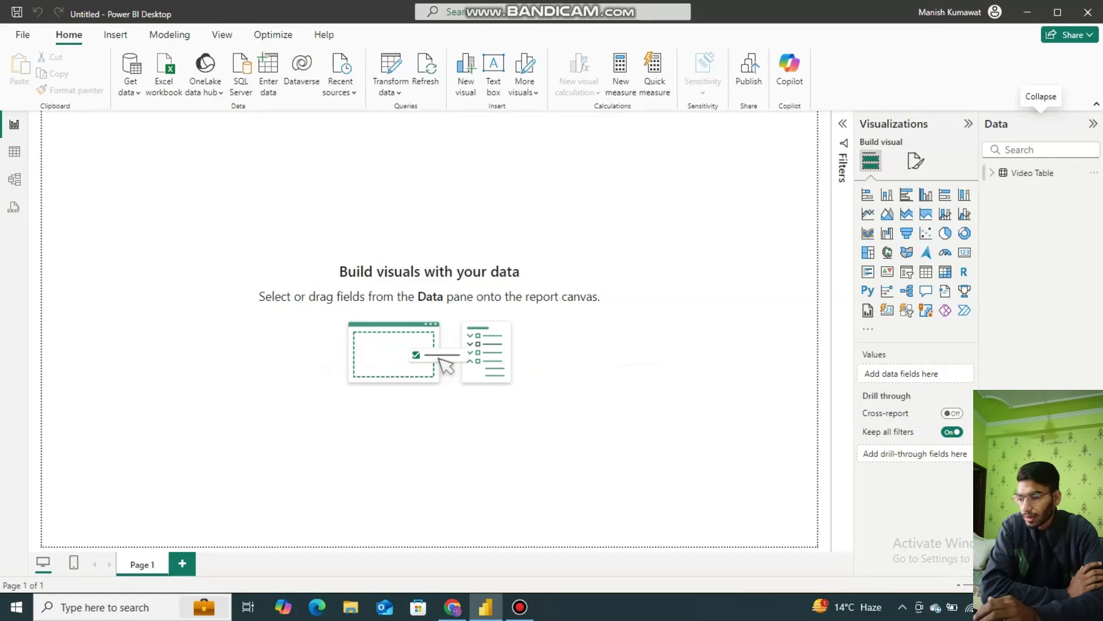
Step: Expand Video Table to show its Embeed field, then bring up the YouTube channel page
{"action": "left_click", "coordinate": [1027, 173]}
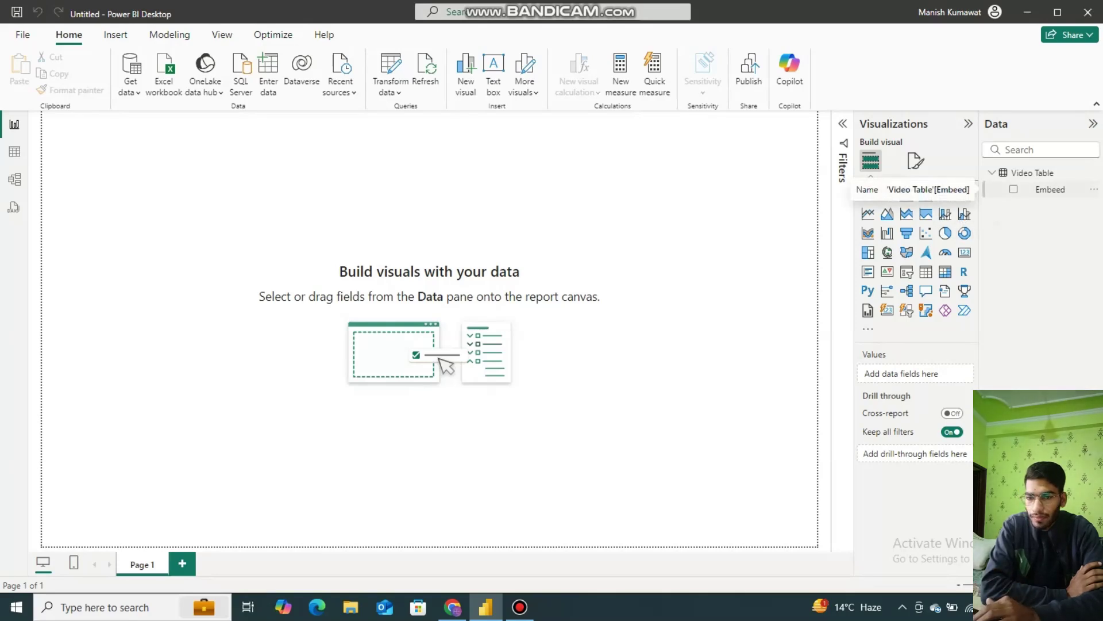
{"action": "right_click", "coordinate": [1034, 190]}
{"action": "key", "text": "Escape"}
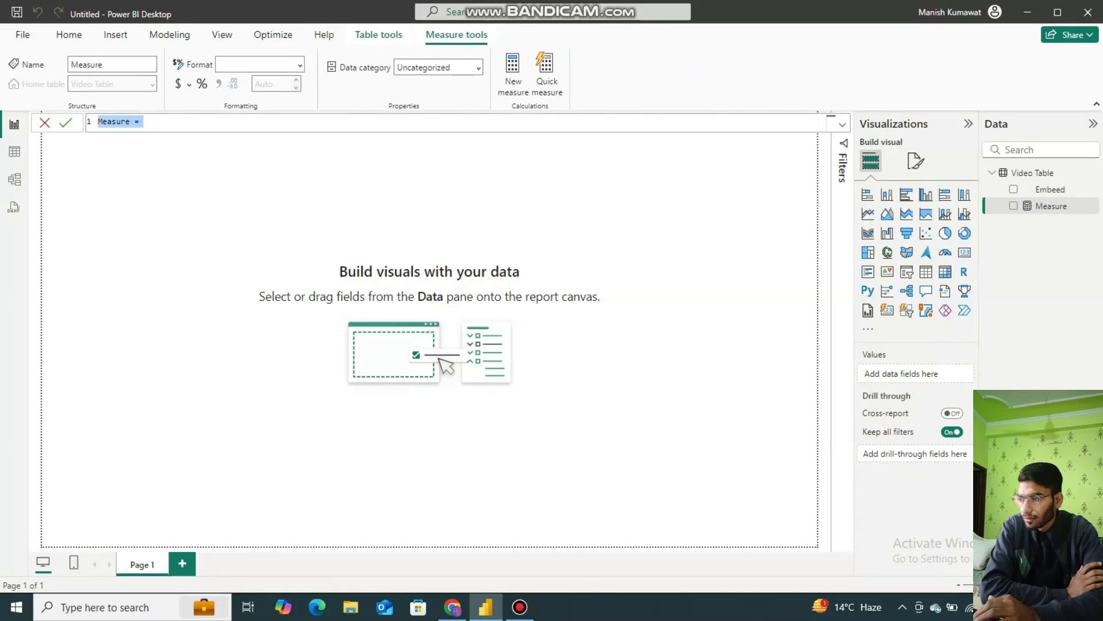
{"action": "type", "text": "Vi"}
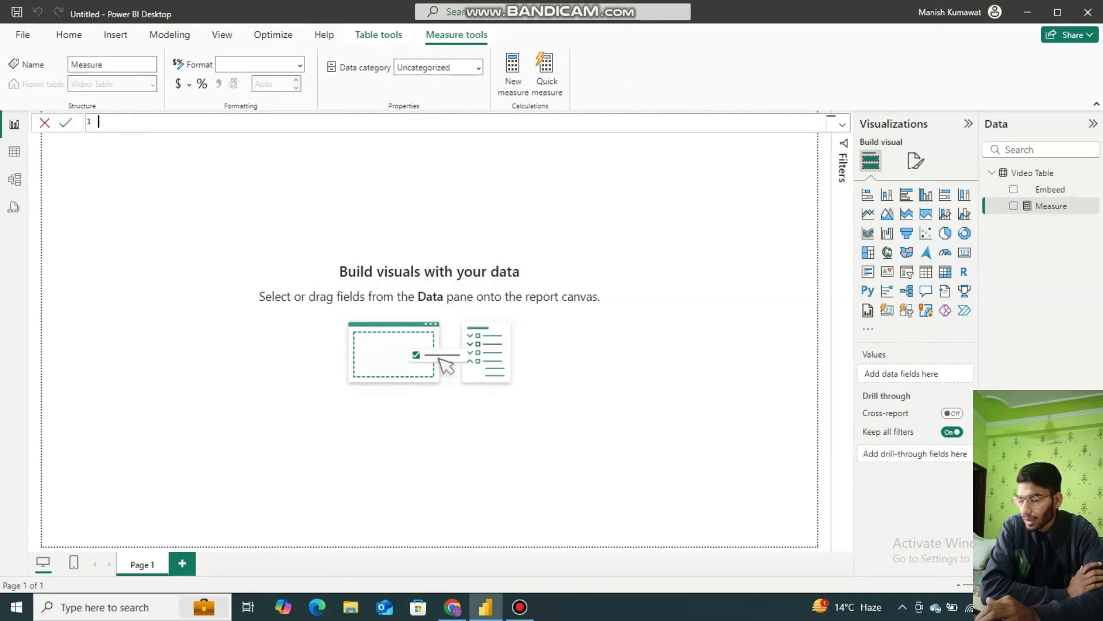
{"action": "type", "text": "d"}
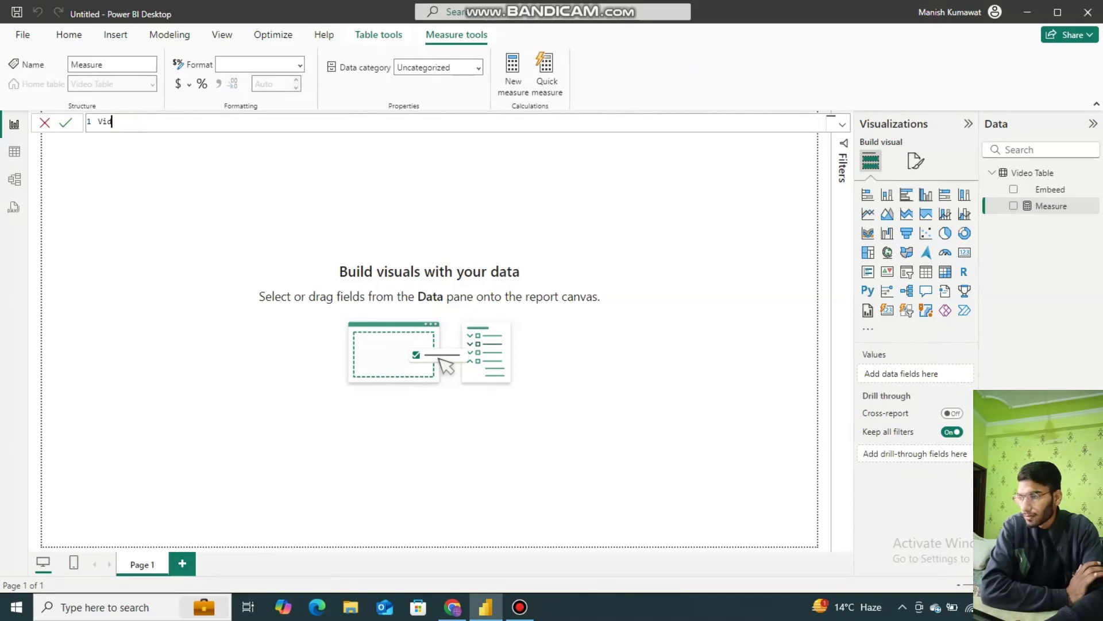
{"action": "type", "text": "eo ="}
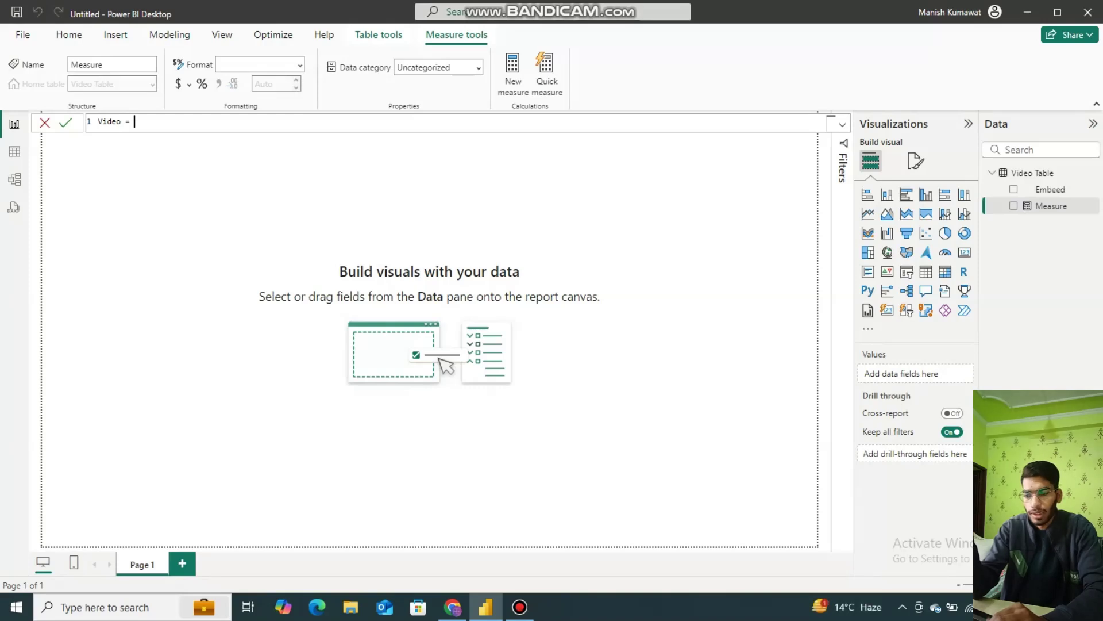
{"action": "left_click", "coordinate": [453, 607]}
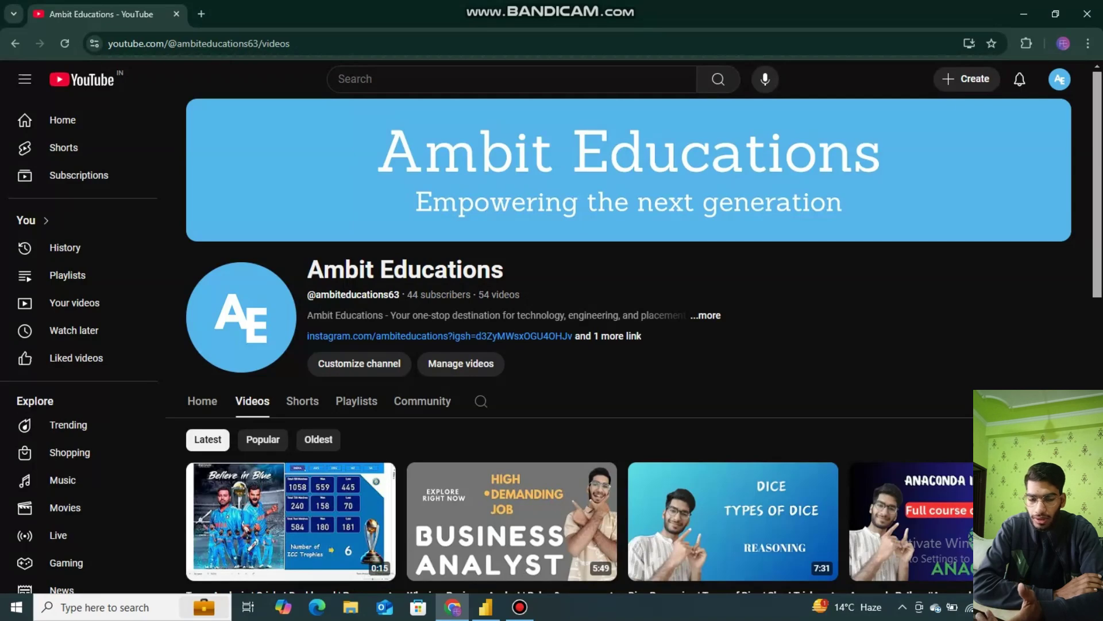
{"action": "scroll", "coordinate": [634, 345], "scroll_direction": "down", "scroll_amount": 1}
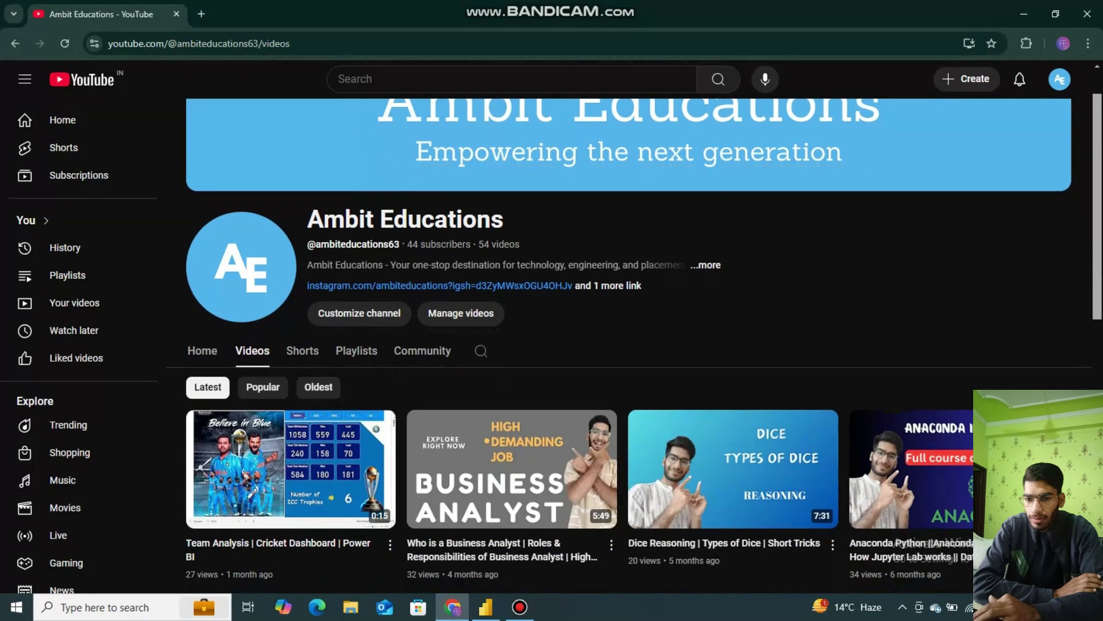
{"action": "scroll", "coordinate": [635, 345], "scroll_direction": "down", "scroll_amount": 1}
{"action": "scroll", "coordinate": [635, 345], "scroll_direction": "down", "scroll_amount": 1}
{"action": "scroll", "coordinate": [634, 345], "scroll_direction": "down", "scroll_amount": 1}
{"action": "scroll", "coordinate": [518, 363], "scroll_direction": "down", "scroll_amount": 1}
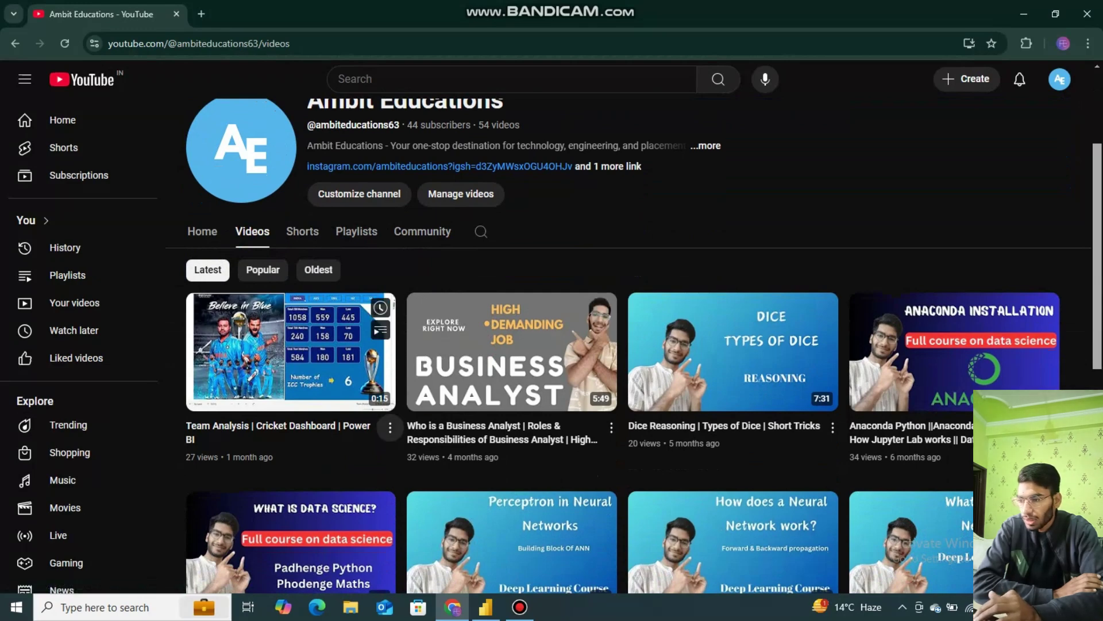
Step: Copy the cricket dashboard video's share link and return to Power BI Desktop
{"action": "left_click", "coordinate": [390, 427]}
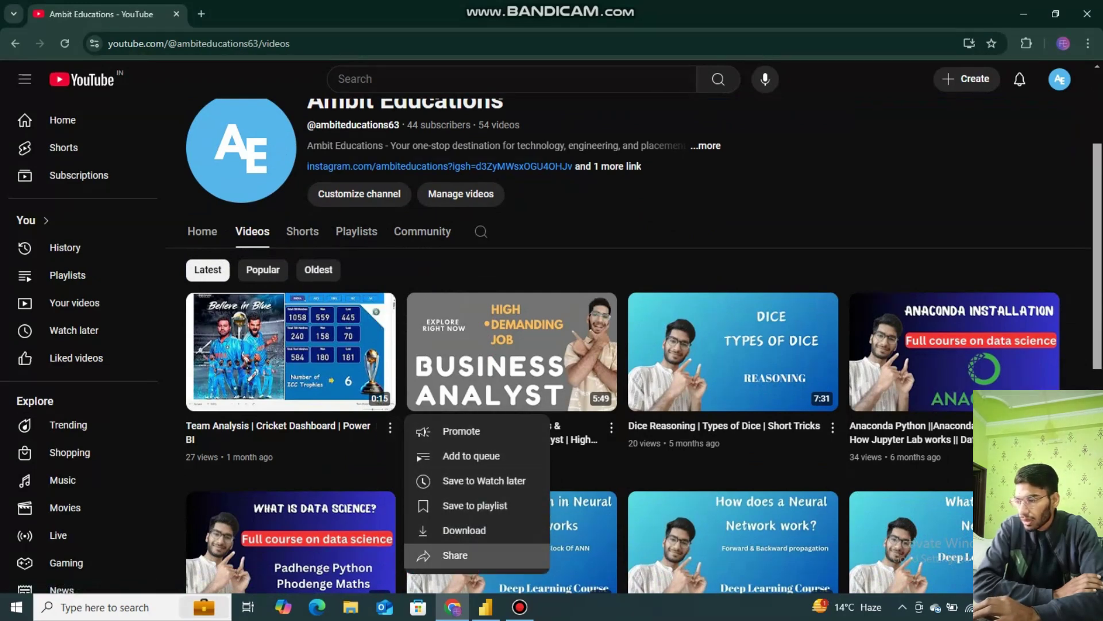
{"action": "left_click", "coordinate": [457, 555]}
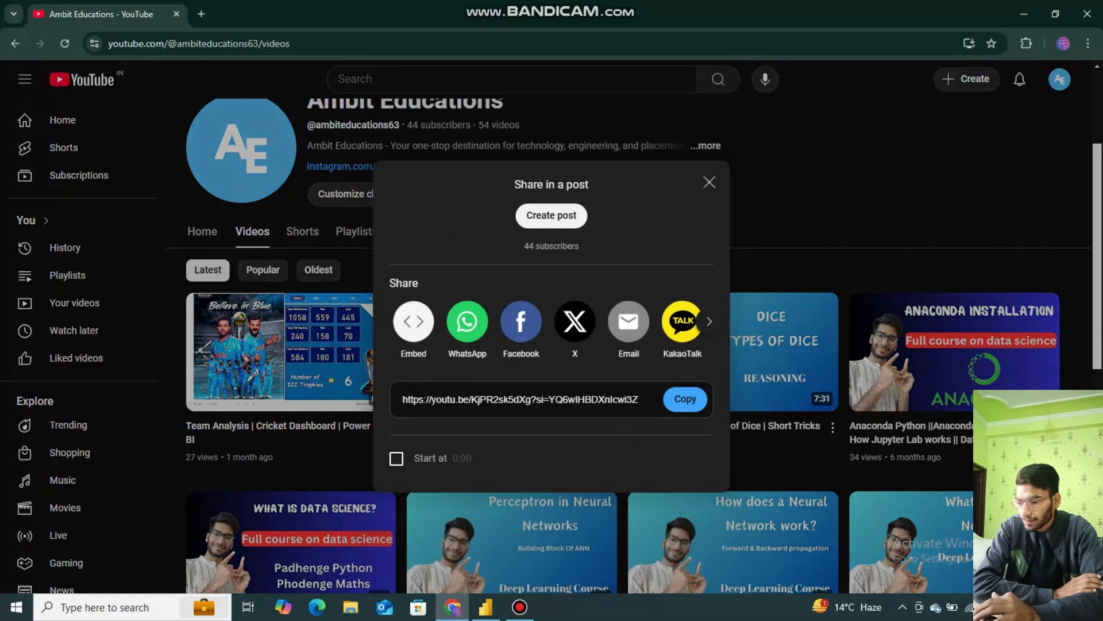
{"action": "left_click", "coordinate": [685, 399]}
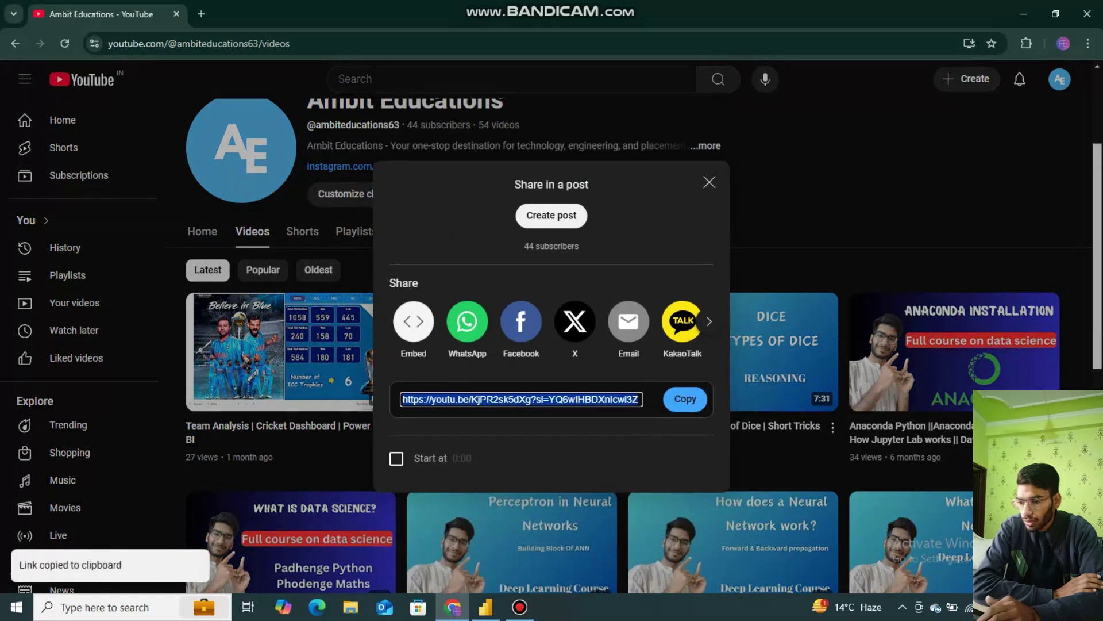
{"action": "left_click", "coordinate": [709, 182]}
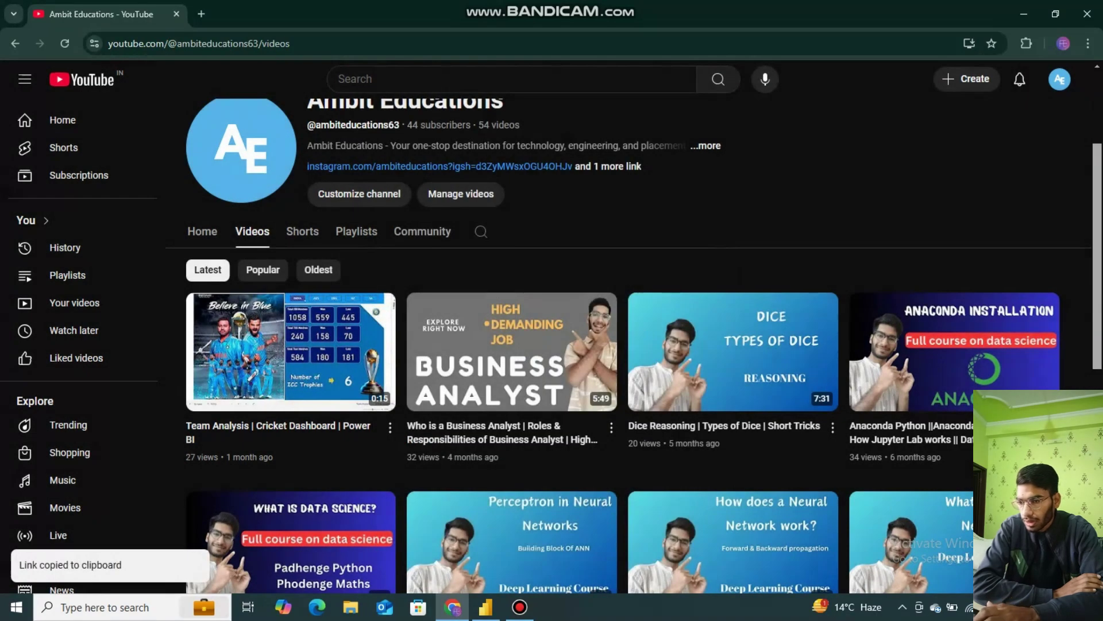
{"action": "mouse_move", "coordinate": [512, 352]}
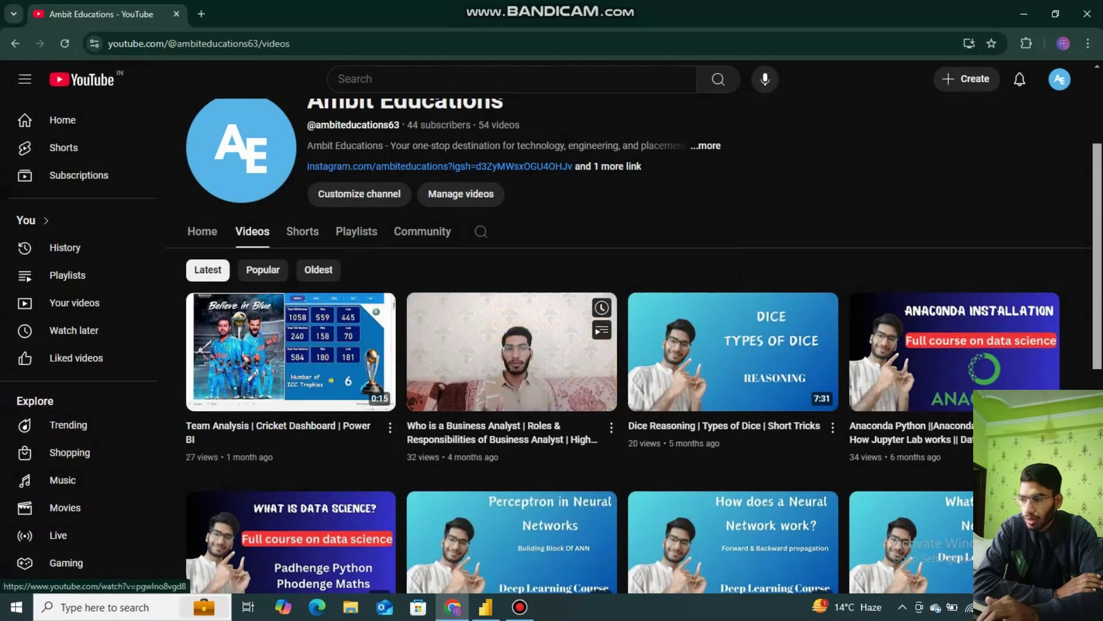
{"action": "left_click", "coordinate": [485, 607]}
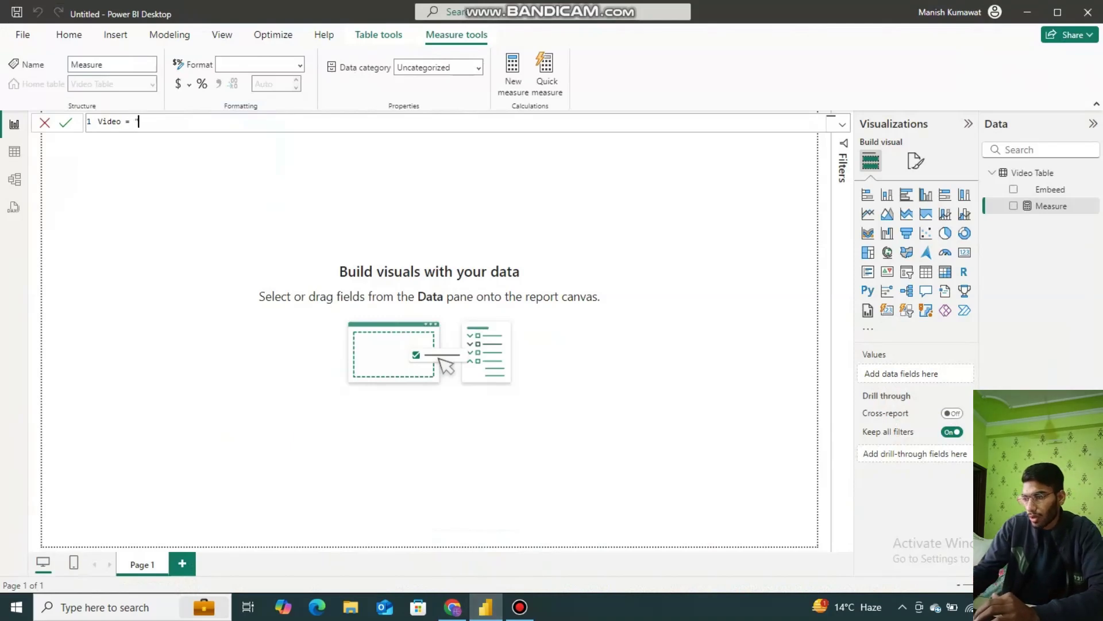
Step: Paste the YouTube share link into the Video measure formula and commit it
{"action": "key", "text": "ctrl+v"}
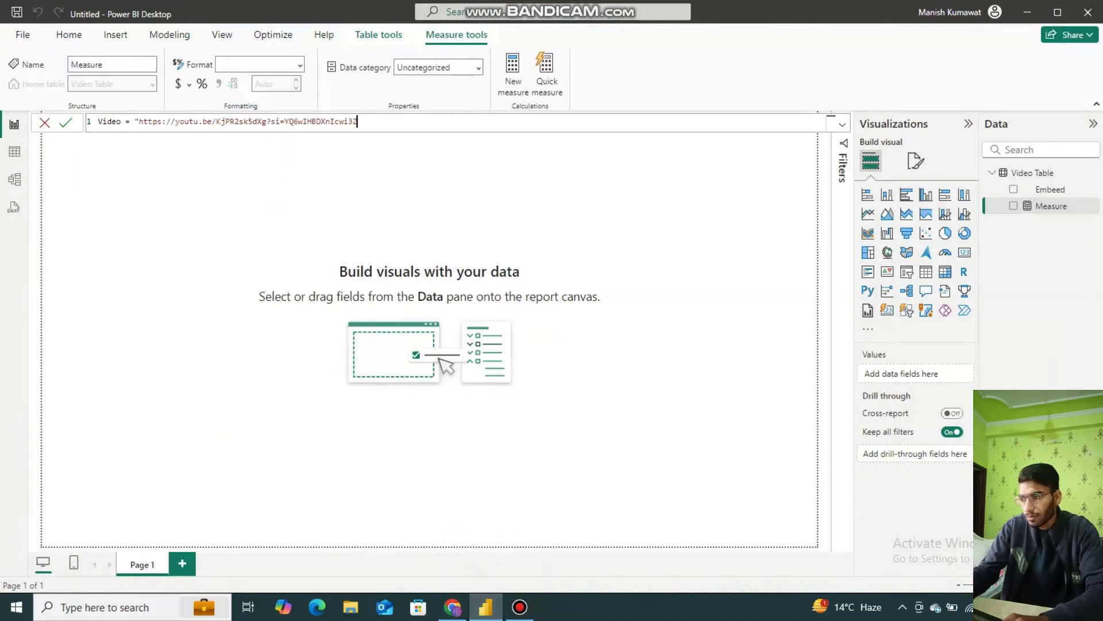
{"action": "type", "text": "\""}
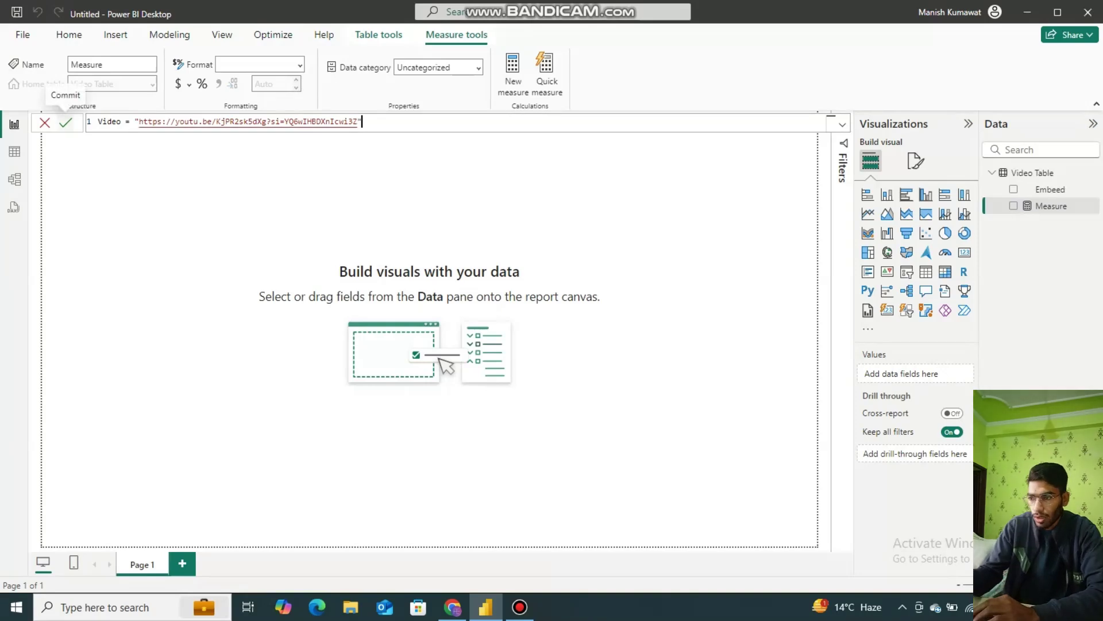
{"action": "key", "text": "Return"}
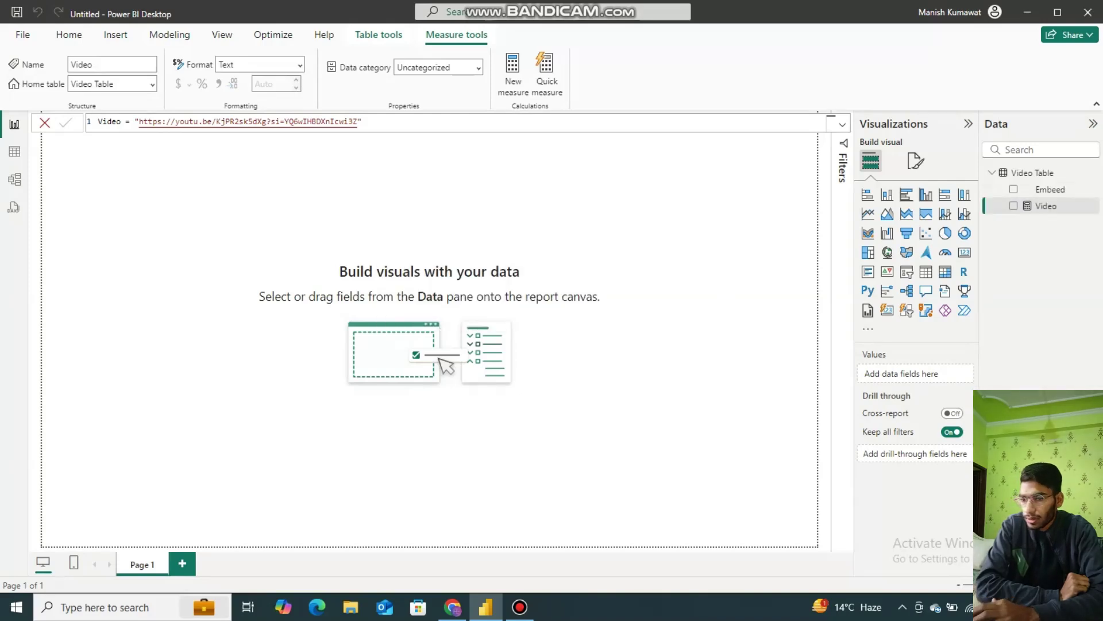
{"action": "left_click", "coordinate": [44, 123]}
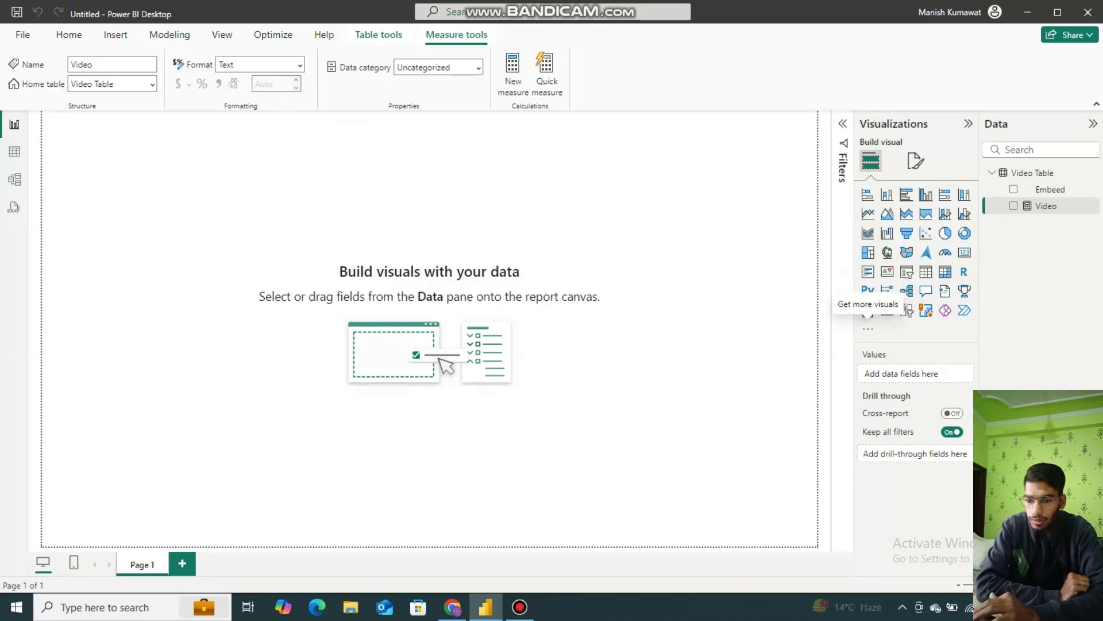
Step: Import the videoplayer custom visual from Get more visuals into the report
{"action": "left_click", "coordinate": [868, 329]}
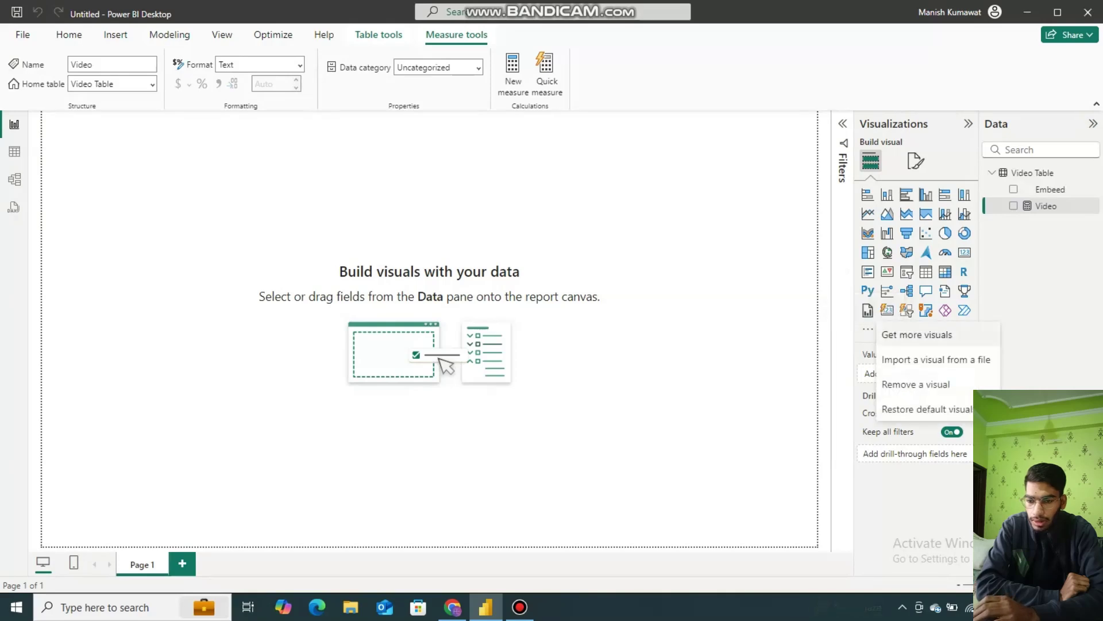
{"action": "left_click", "coordinate": [916, 335]}
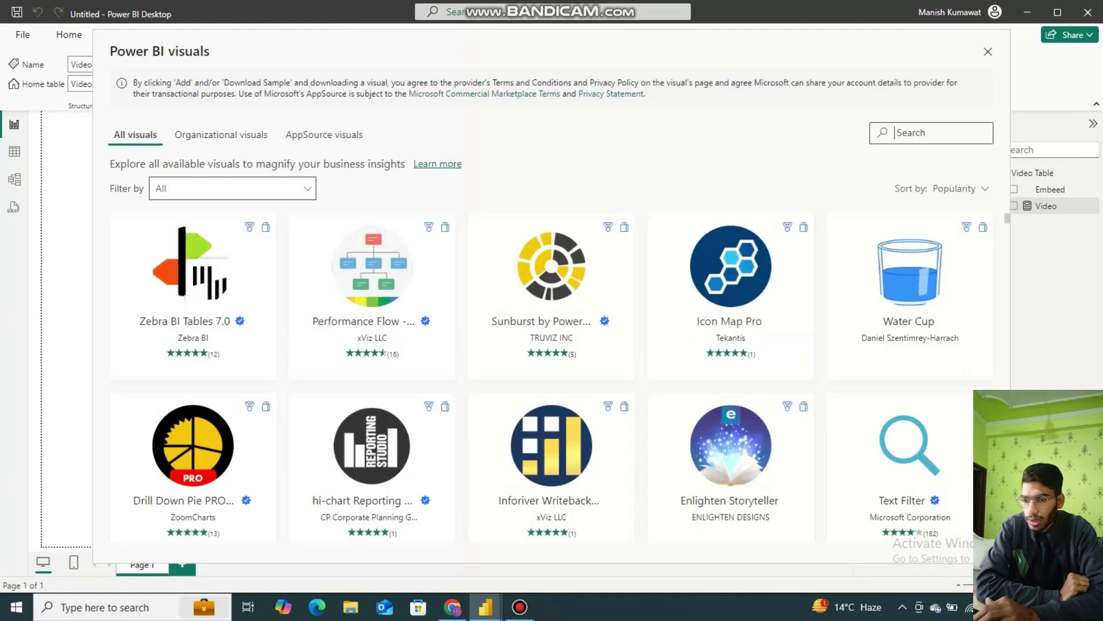
{"action": "type", "text": "vide"}
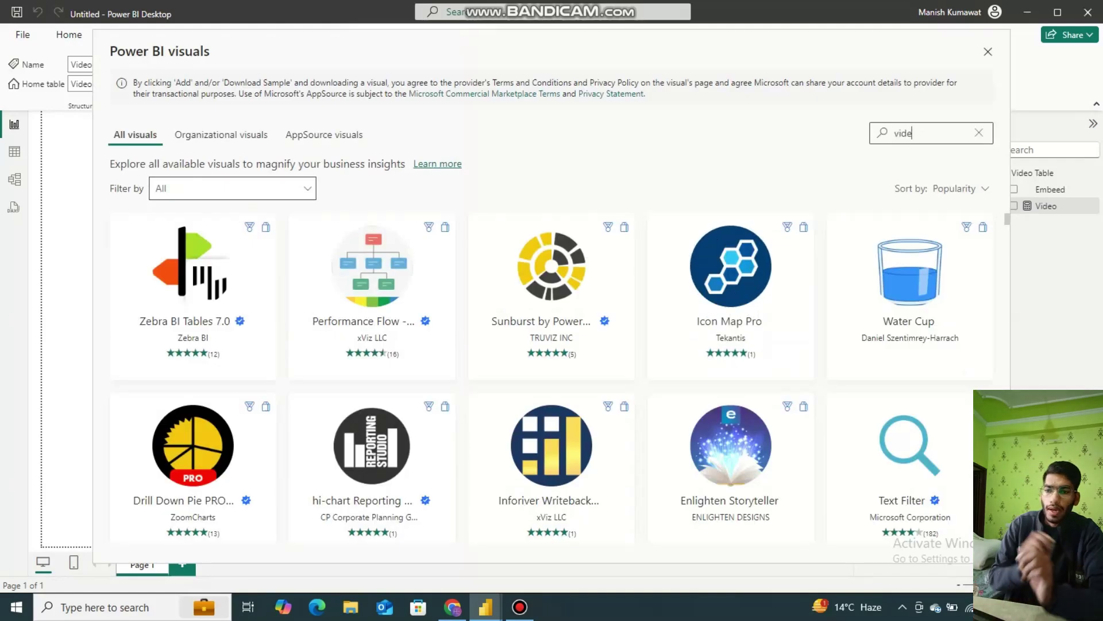
{"action": "type", "text": "o player"}
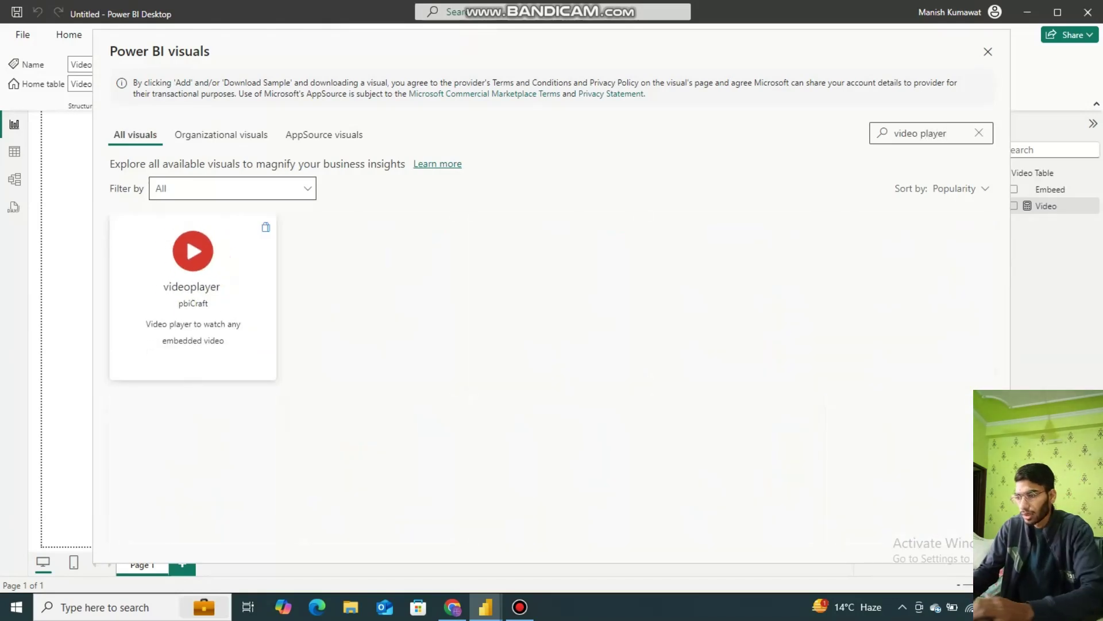
{"action": "left_click", "coordinate": [193, 267]}
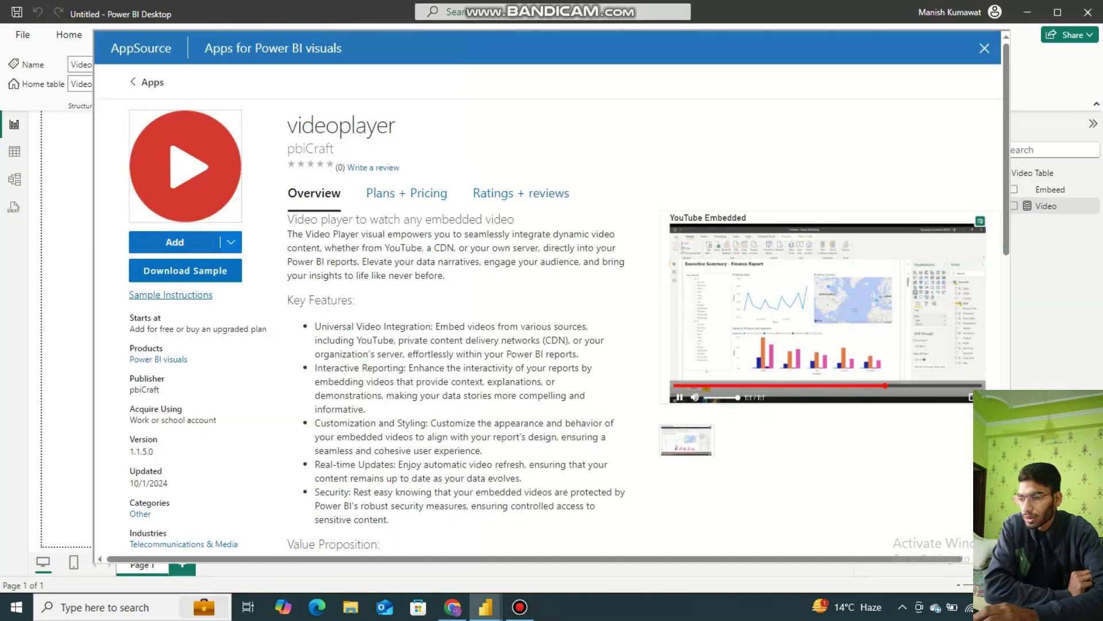
{"action": "key", "text": "Escape"}
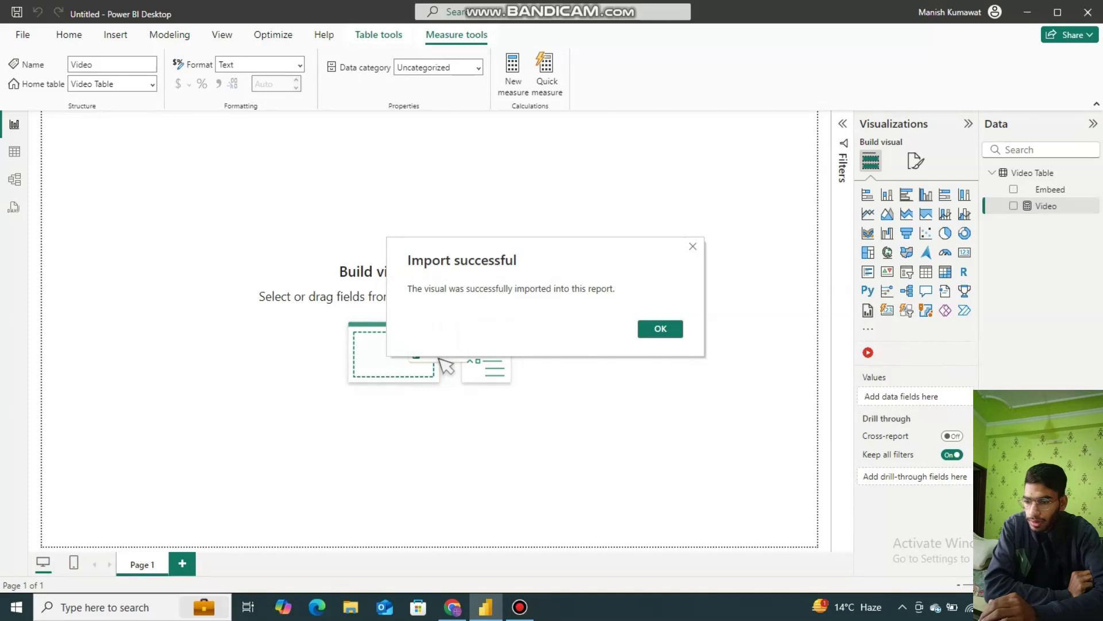
{"action": "key", "text": "Return"}
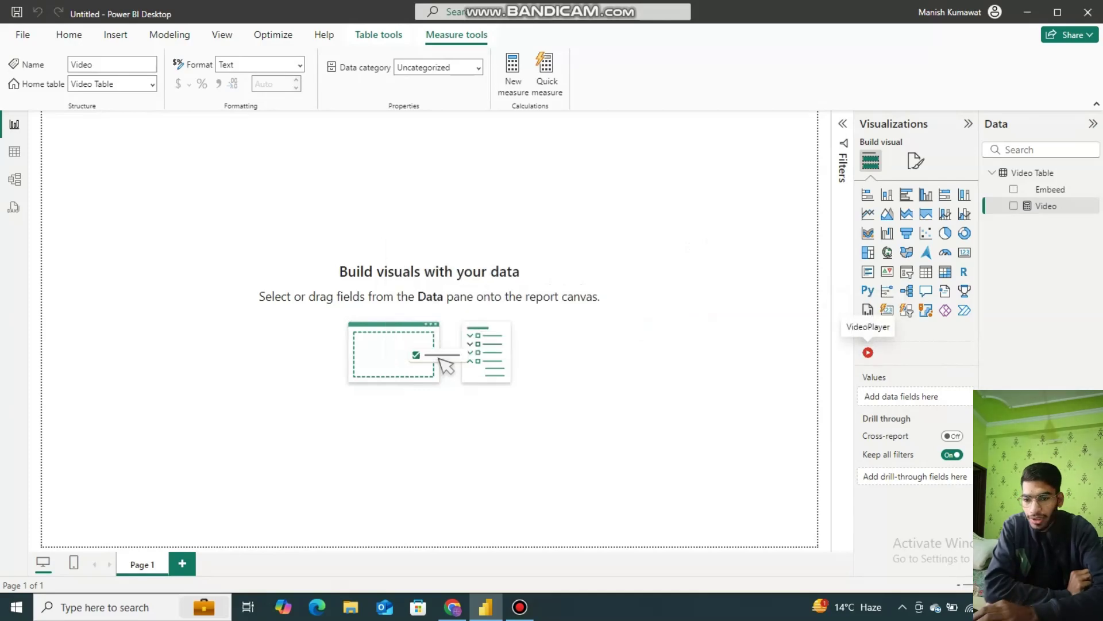
Step: Add an enlarged videoplayer visual using the Video measure as URL, then play and pause it
{"action": "left_click", "coordinate": [868, 351]}
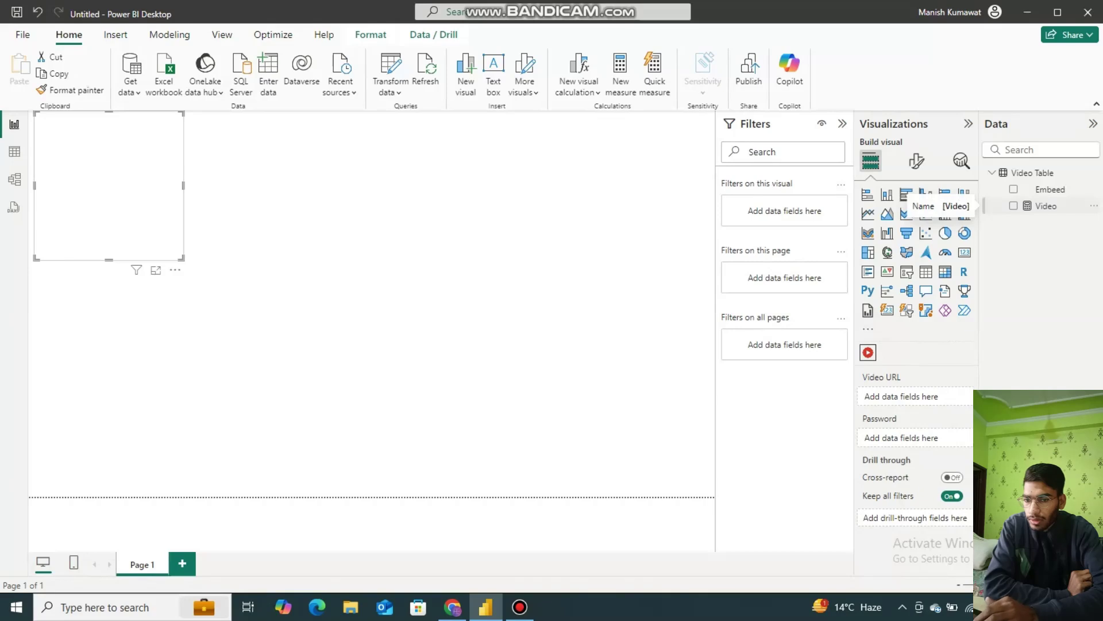
{"action": "left_click_drag", "start_coordinate": [940, 207], "coordinate": [901, 396]}
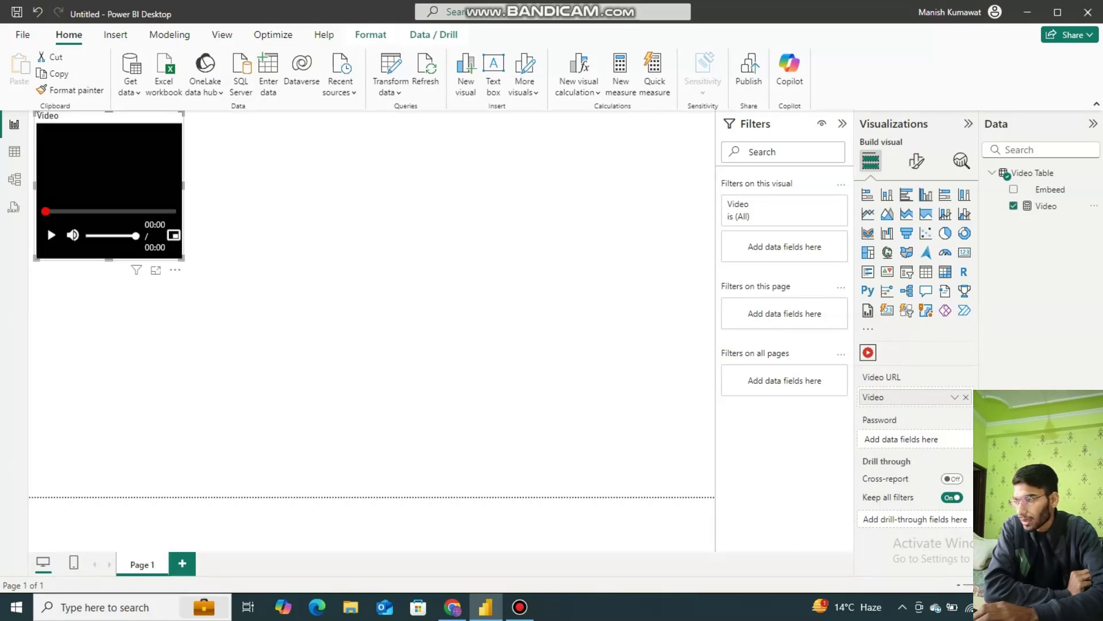
{"action": "left_click_drag", "start_coordinate": [182, 259], "coordinate": [545, 451]}
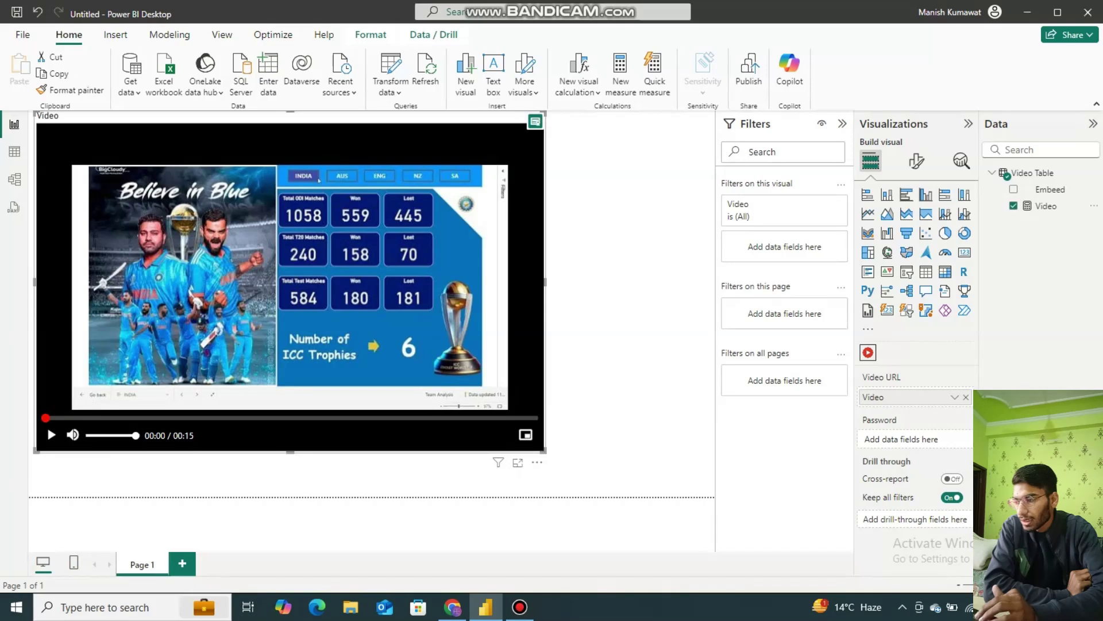
{"action": "left_click", "coordinate": [52, 434]}
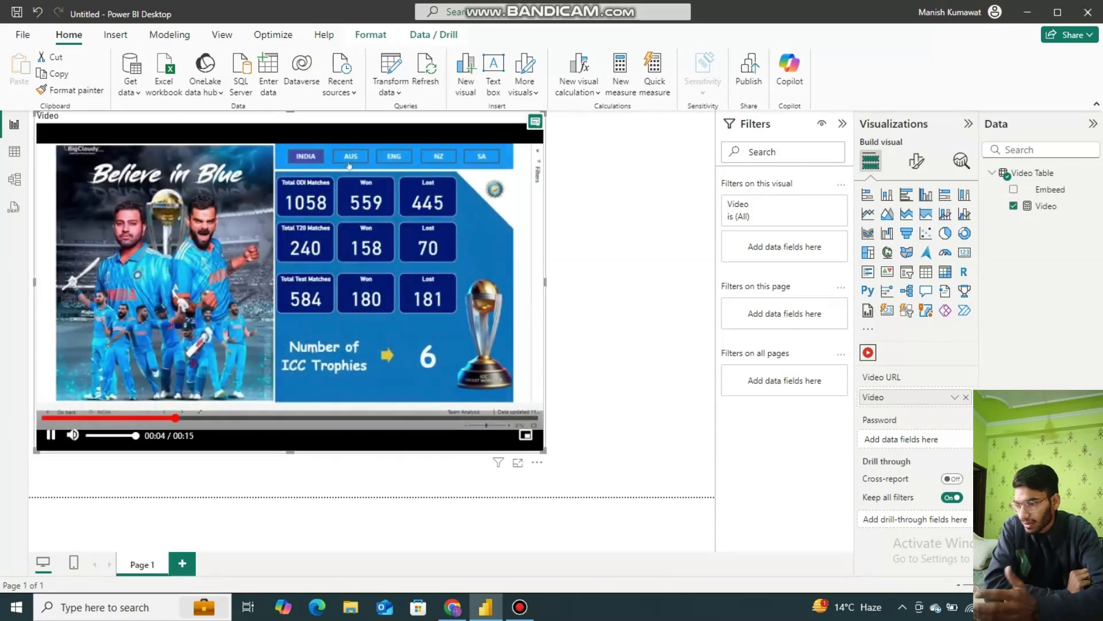
{"action": "left_click", "coordinate": [391, 156]}
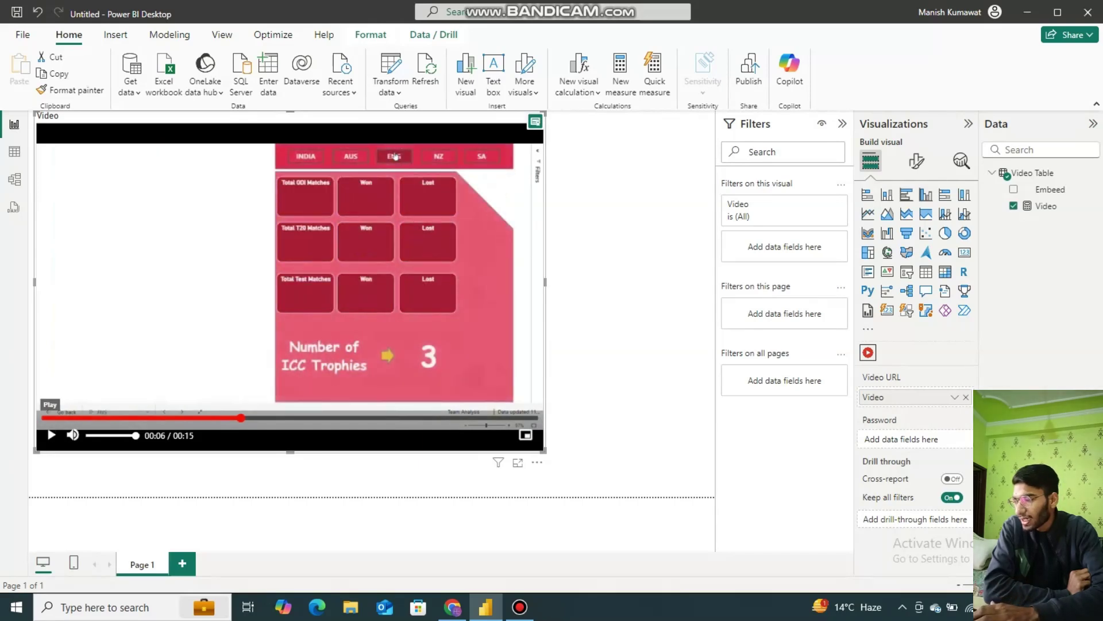